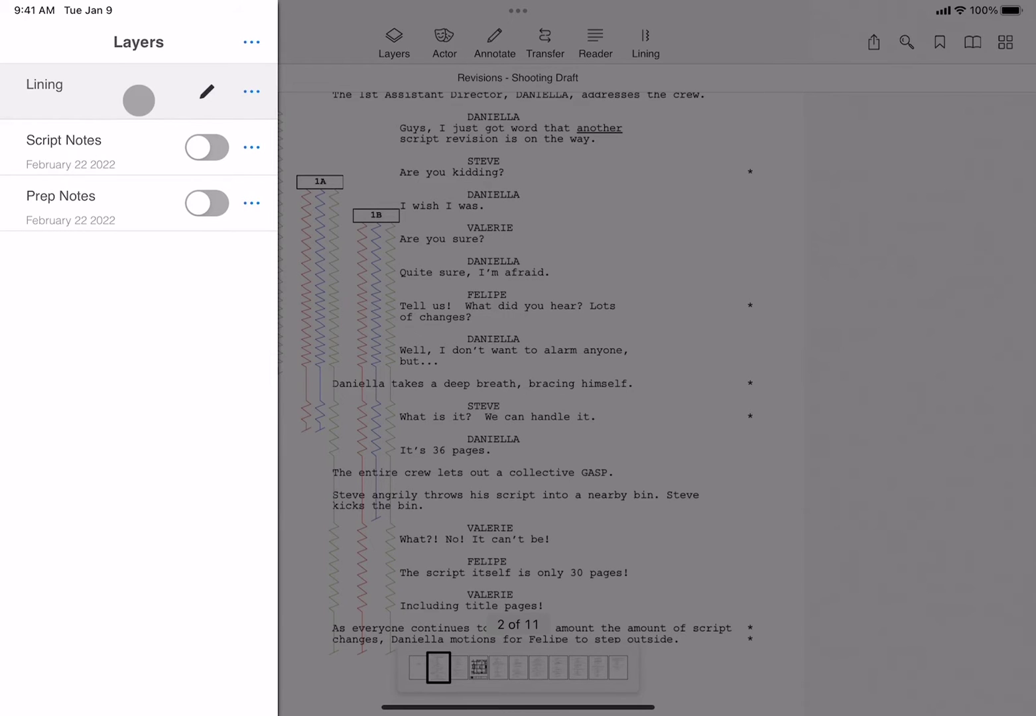
Switch the current layer to Script Notes, then to Prep Notes to show its office photo.
click(136, 145)
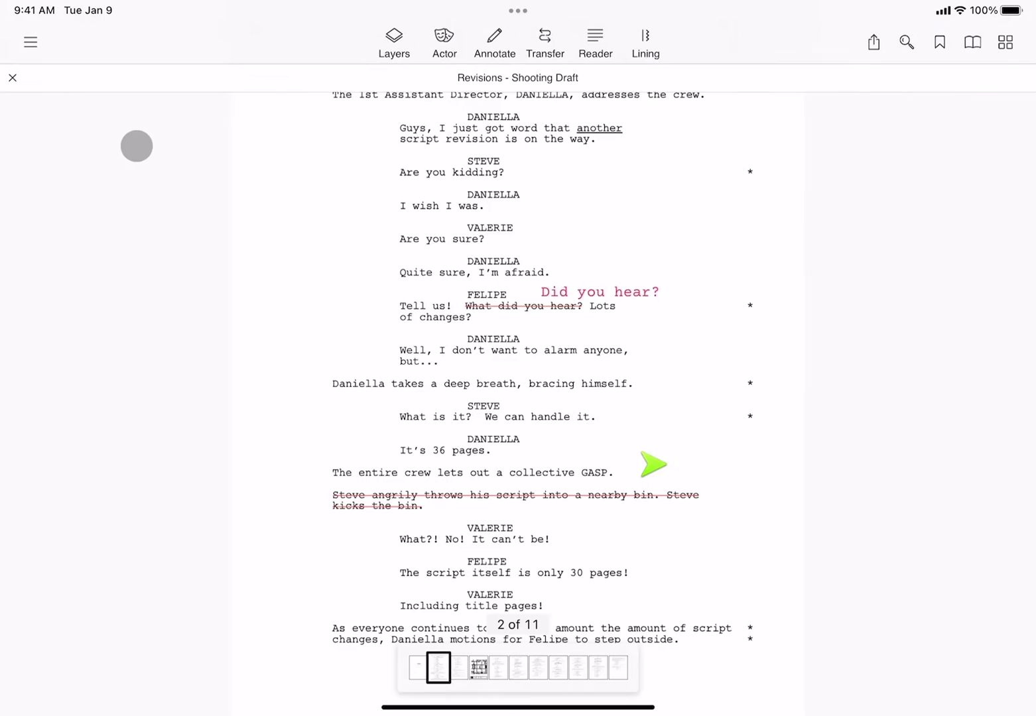
click(383, 48)
click(116, 166)
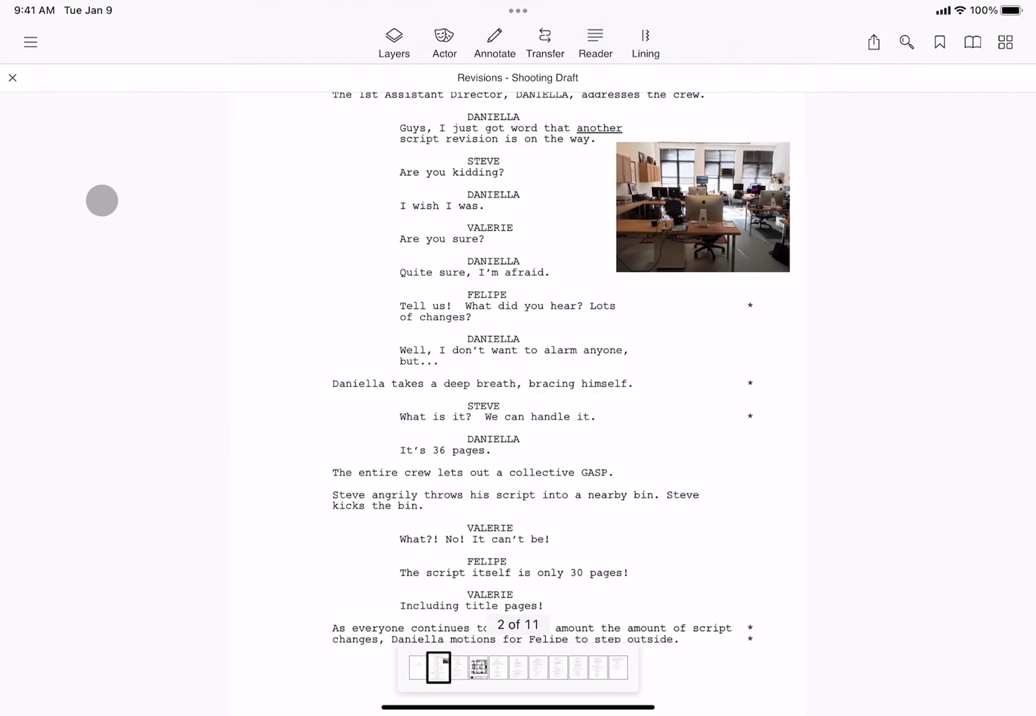
click(391, 47)
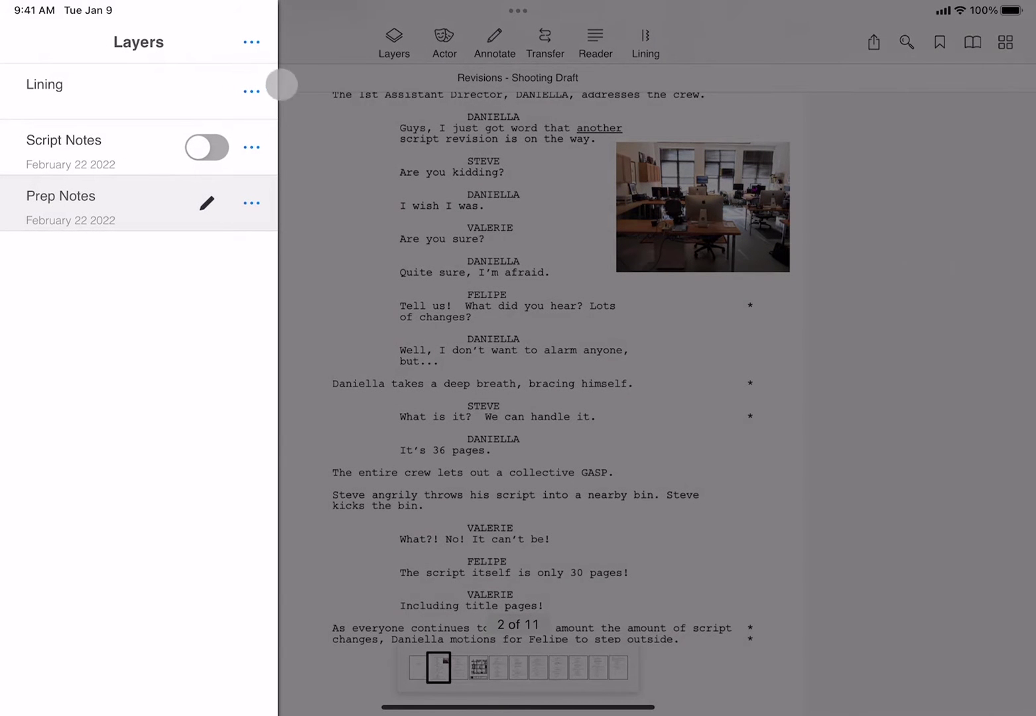
Choose Merge into Lining from the Lining layer's options menu.
click(251, 90)
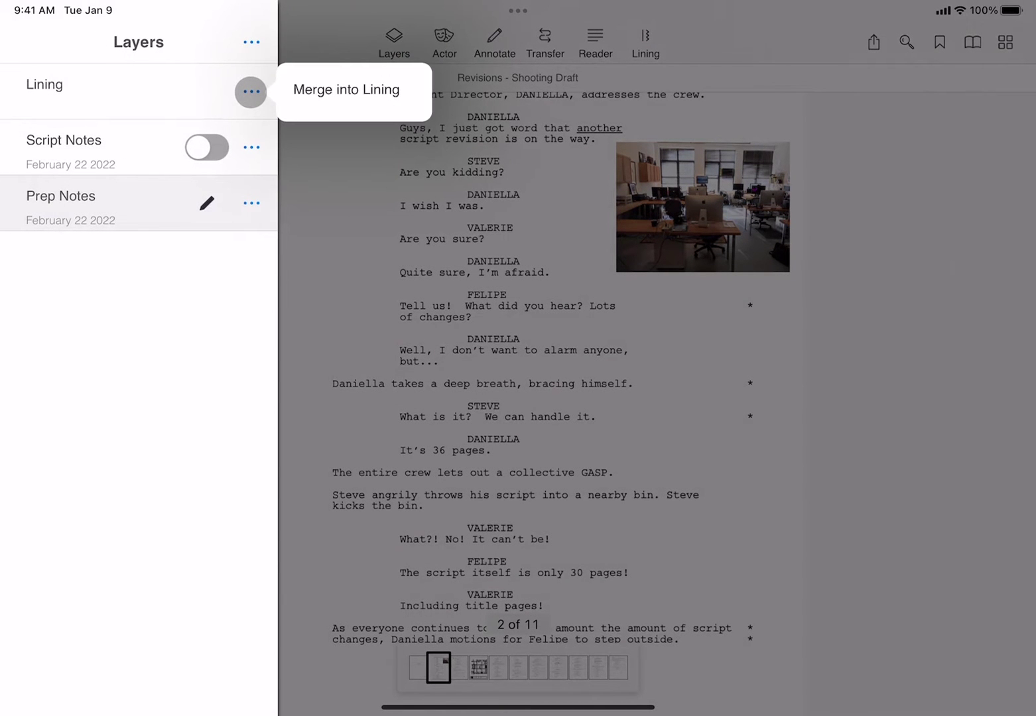
click(376, 89)
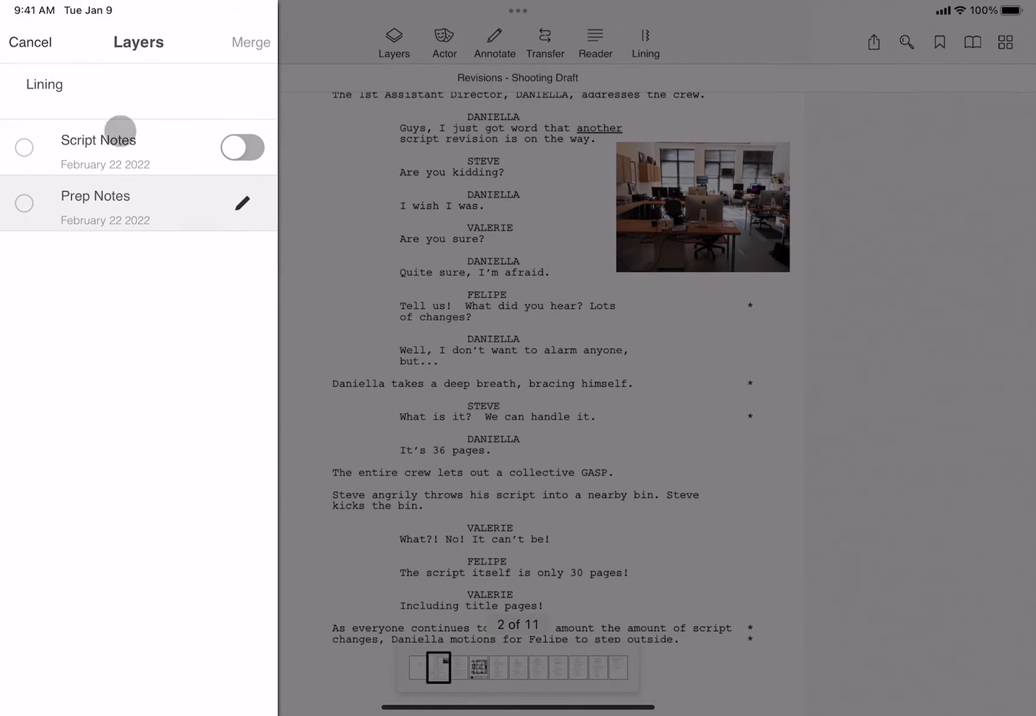
Select Script Notes and Prep Notes, merge them into Lining, and confirm the permanent merge.
click(24, 147)
click(24, 203)
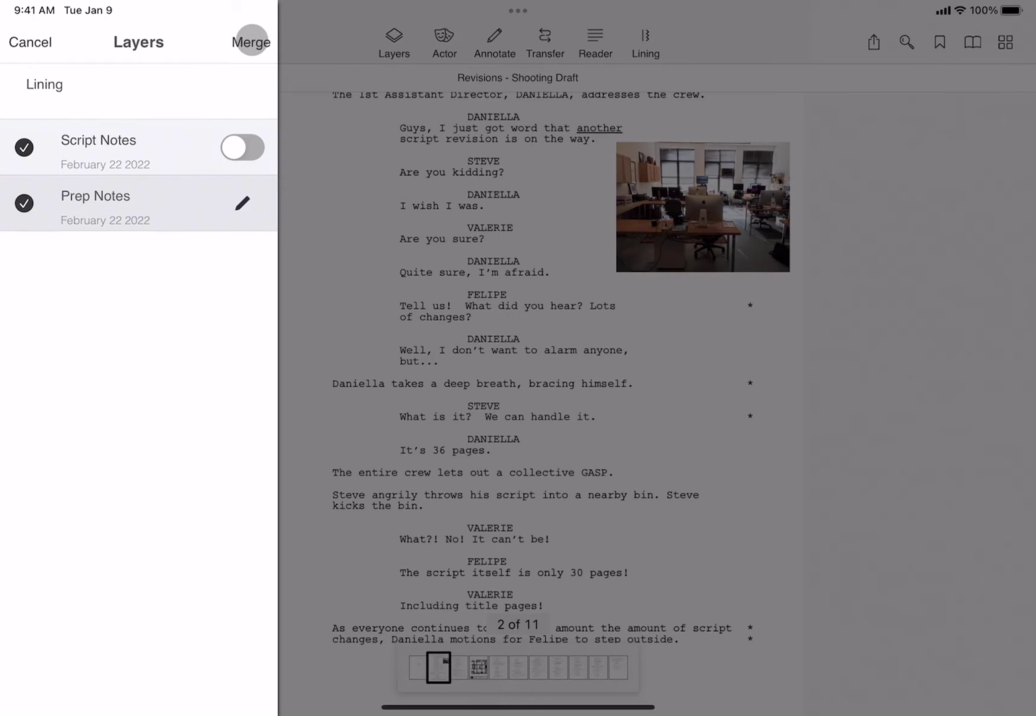
click(251, 41)
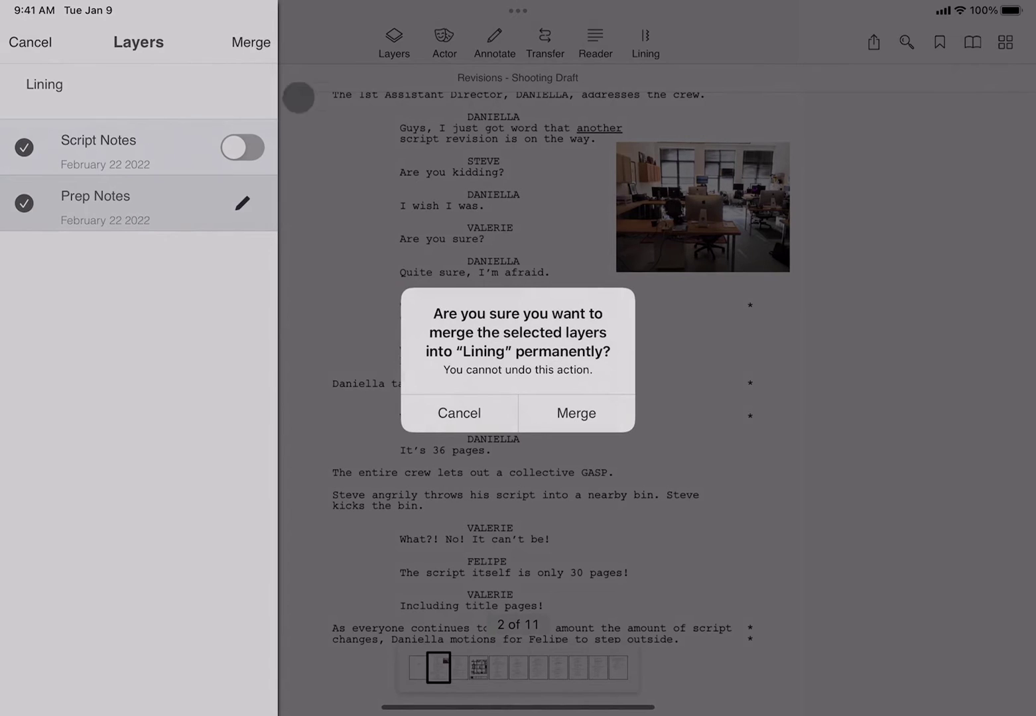
click(568, 409)
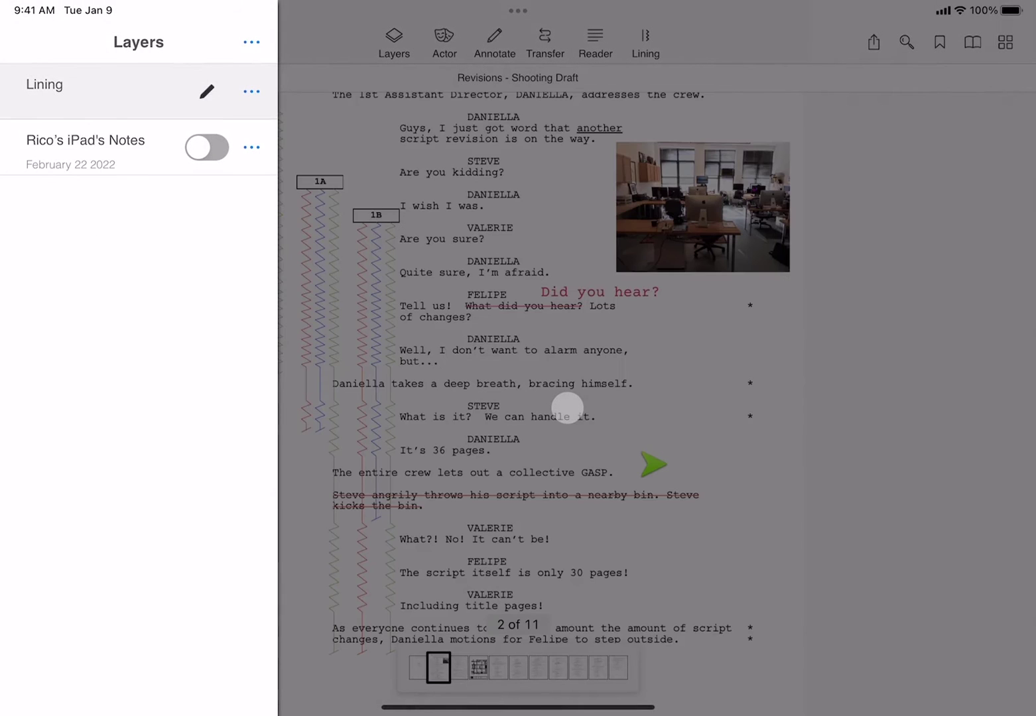
click(568, 410)
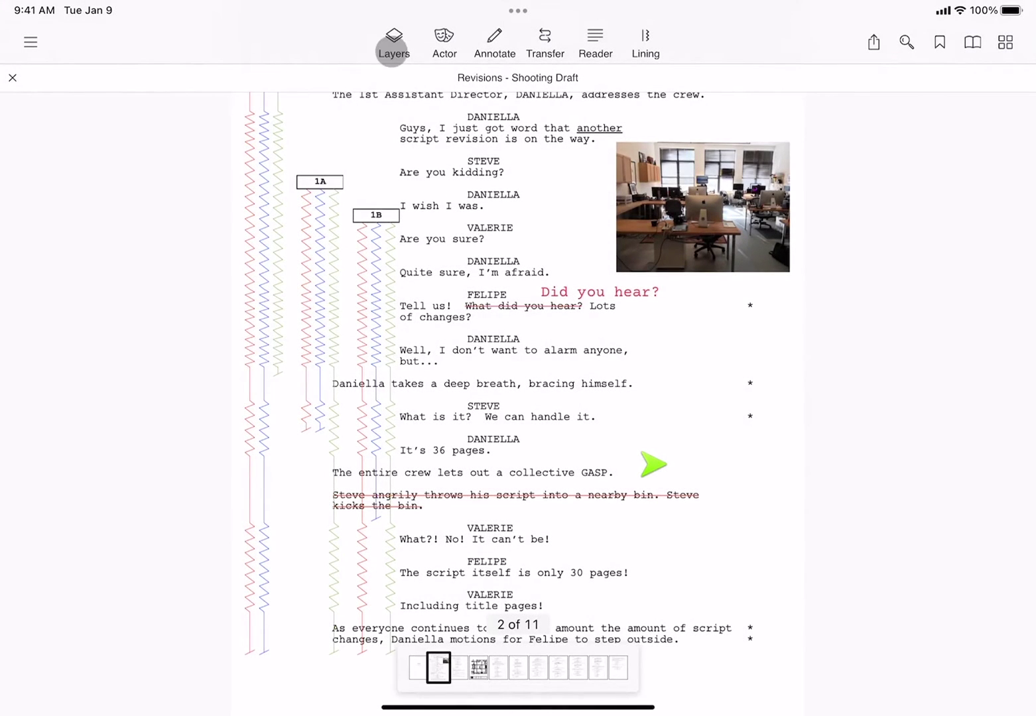
click(394, 45)
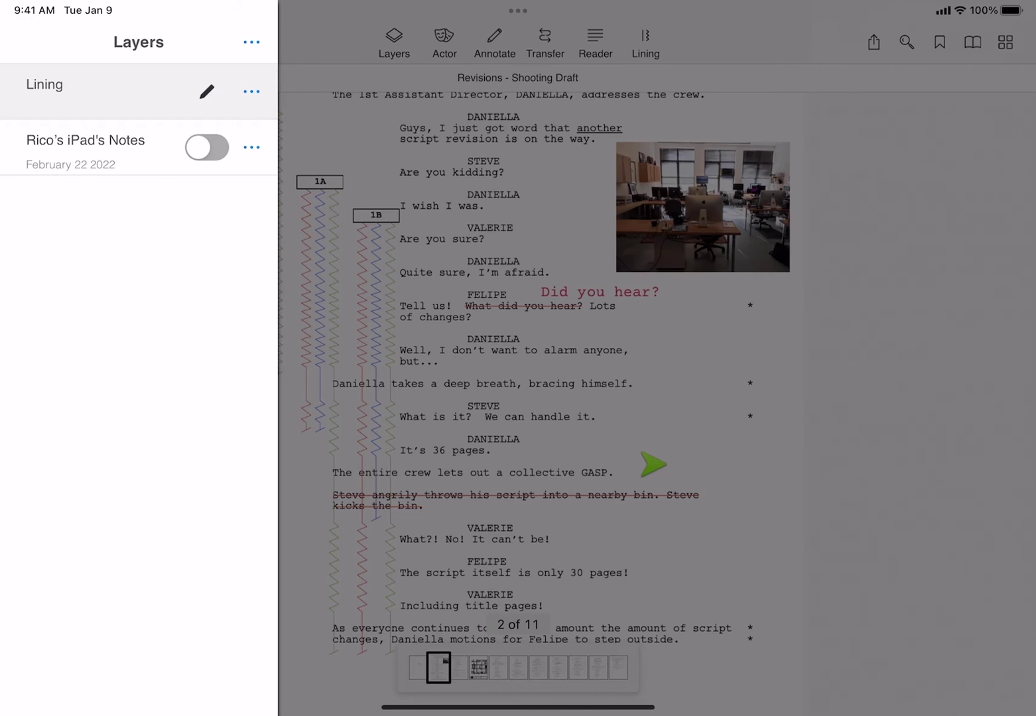
Open the Rename/Export/Delete menu for the device notes layer.
click(252, 147)
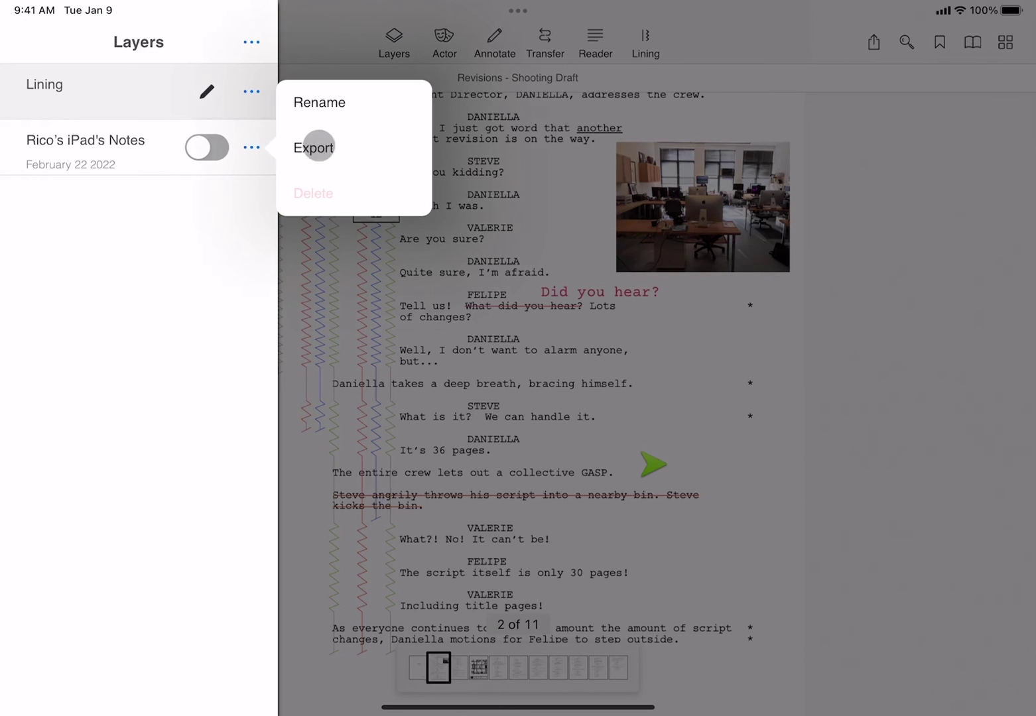